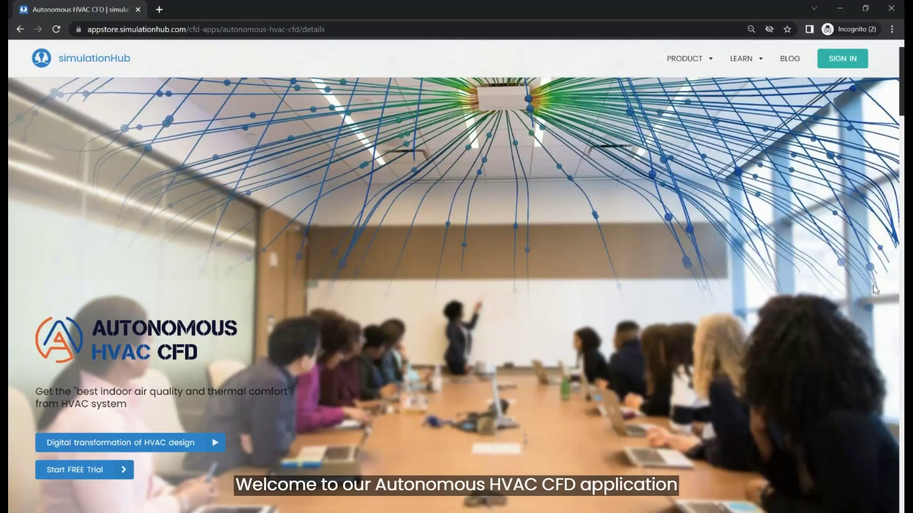
- Scroll down the Autonomous HVAC CFD product page through its air quality and comfort sections
scroll(872, 289, down, 5)
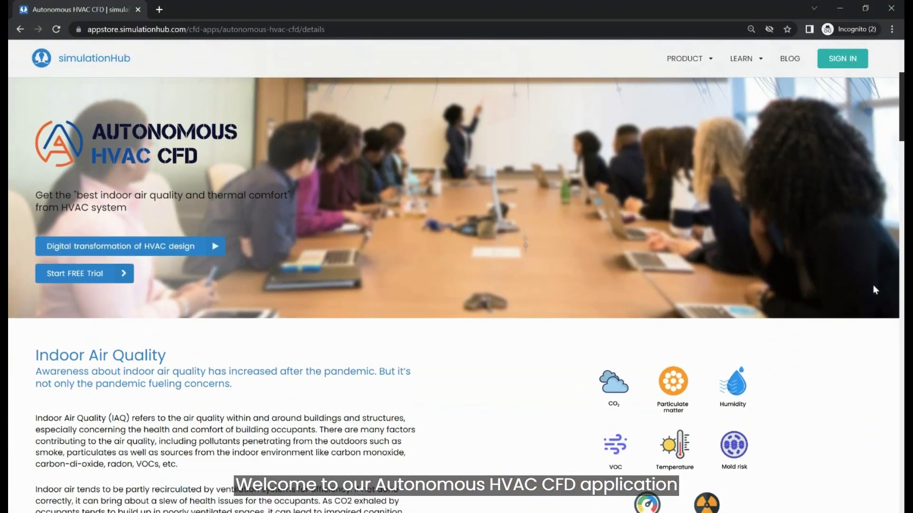
scroll(873, 291, down, 5)
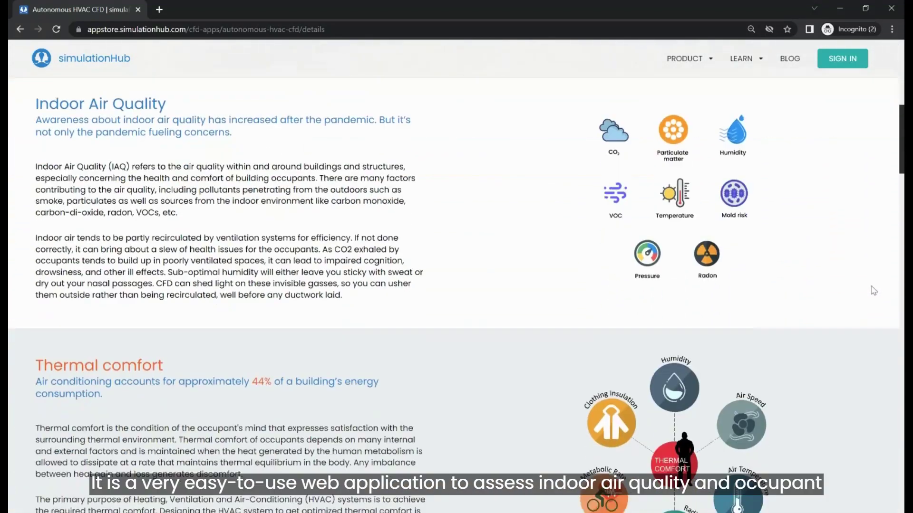
scroll(874, 290, down, 7)
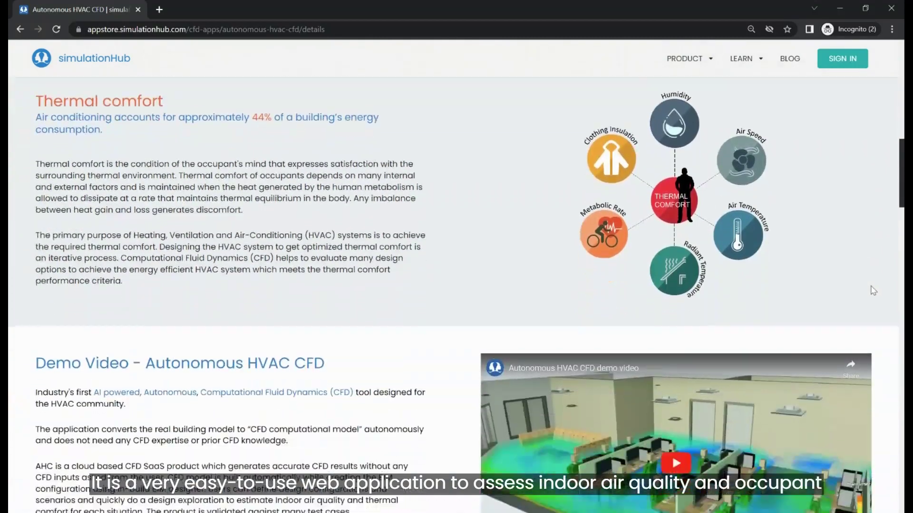
scroll(873, 290, down, 5)
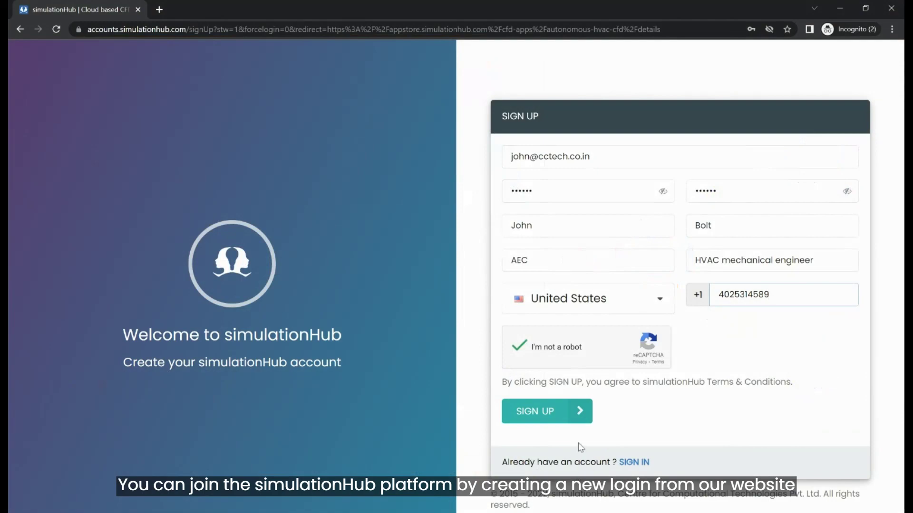
- Submit the sign-up registration and scroll through the dashboard
click(557, 420)
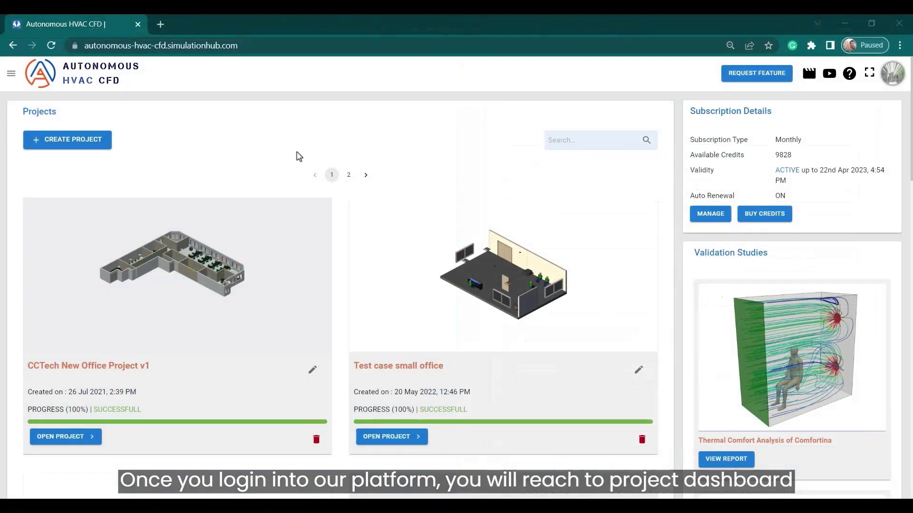
scroll(299, 157, down, 3)
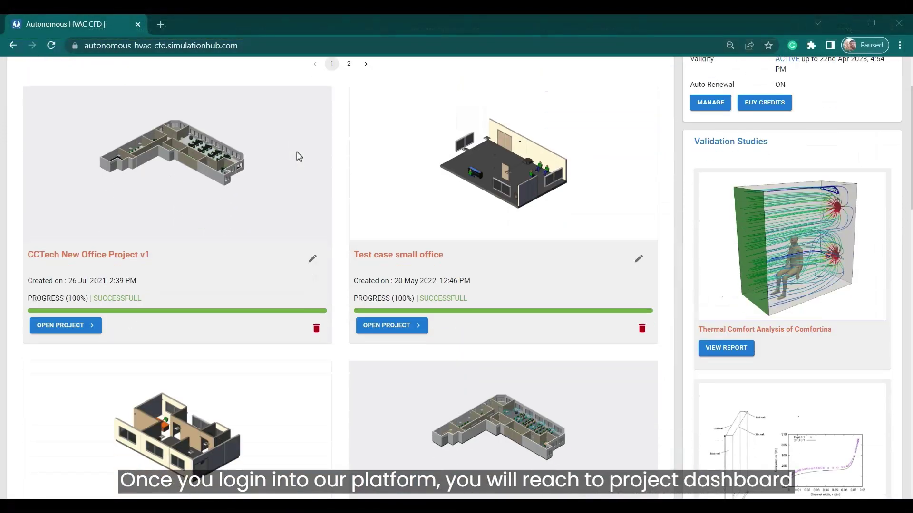
scroll(299, 157, down, 4)
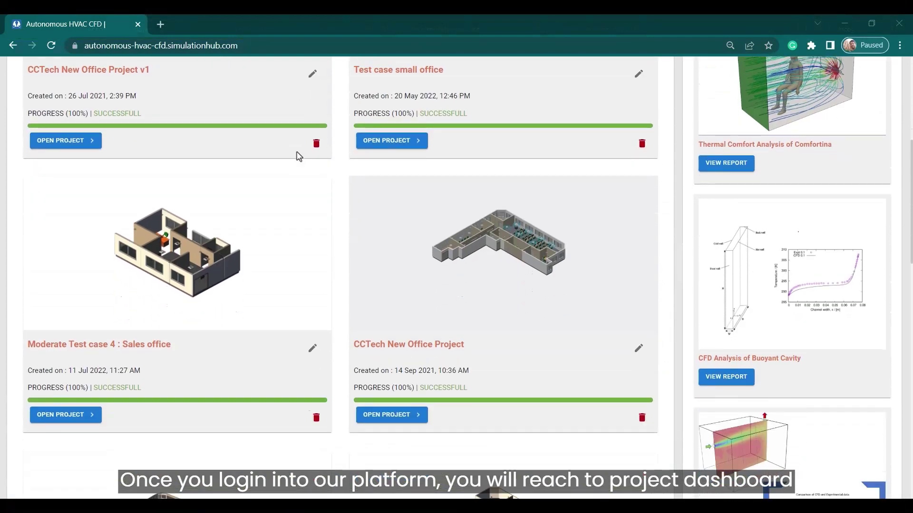
scroll(299, 156, down, 3)
scroll(299, 157, down, 5)
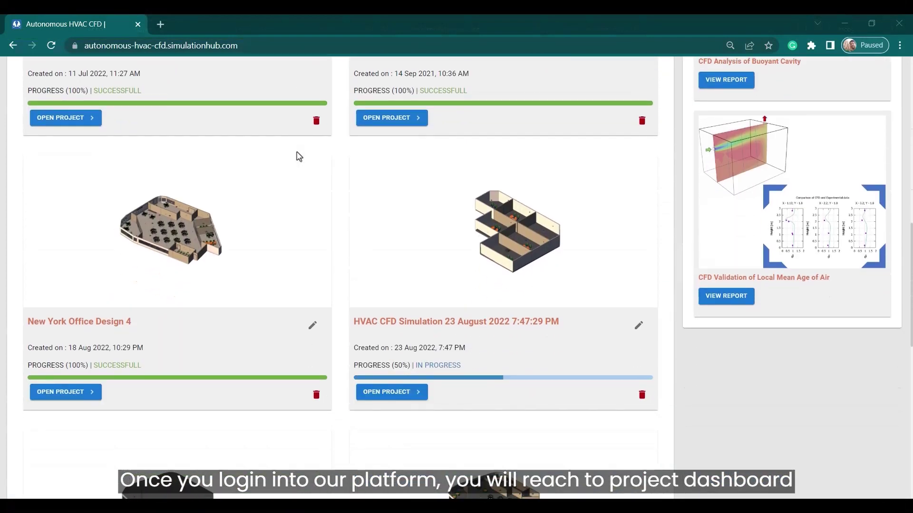
scroll(299, 157, up, 7)
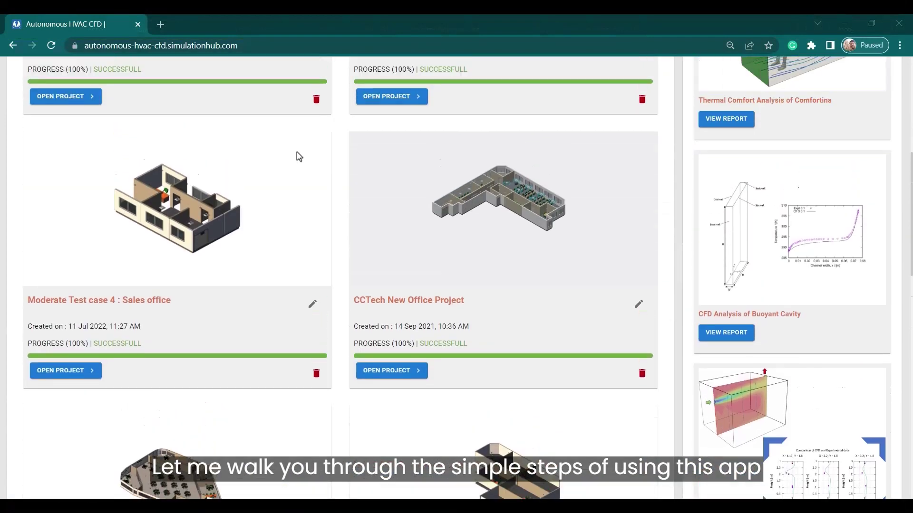
scroll(299, 157, up, 7)
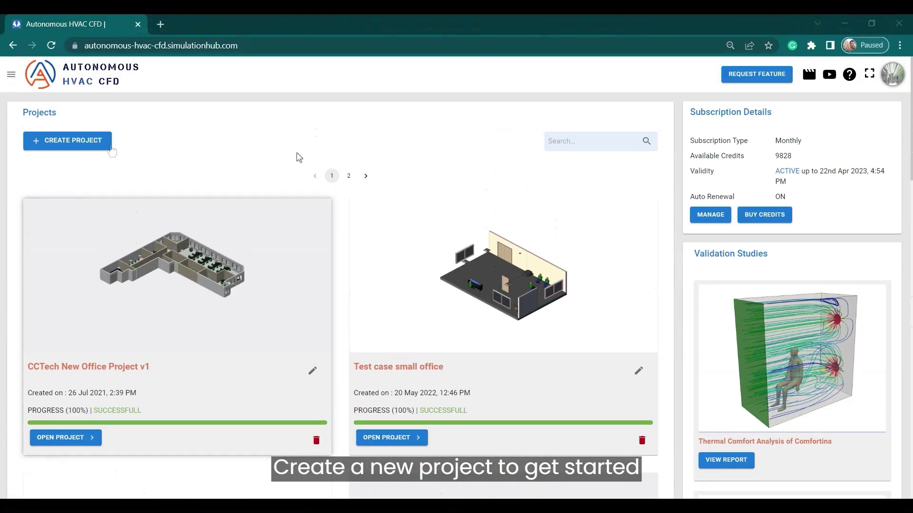
- Create an Office-template project named 'New York Office - Proposed Design' with a description
click(107, 146)
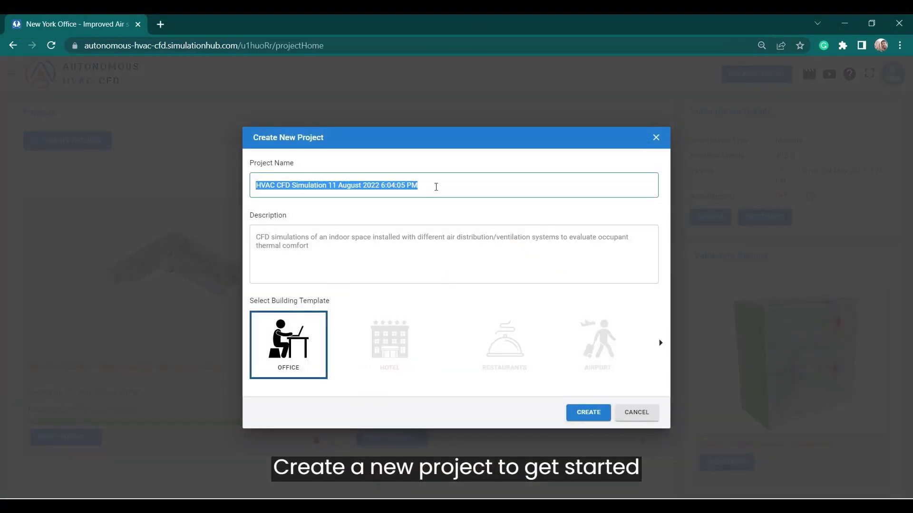
text(New York O)
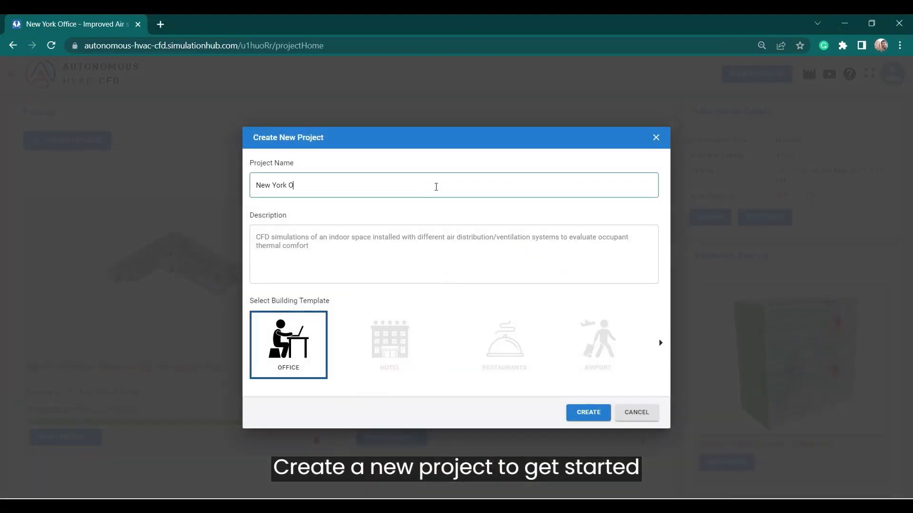
text(ffice - Proposed Design)
click(332, 248)
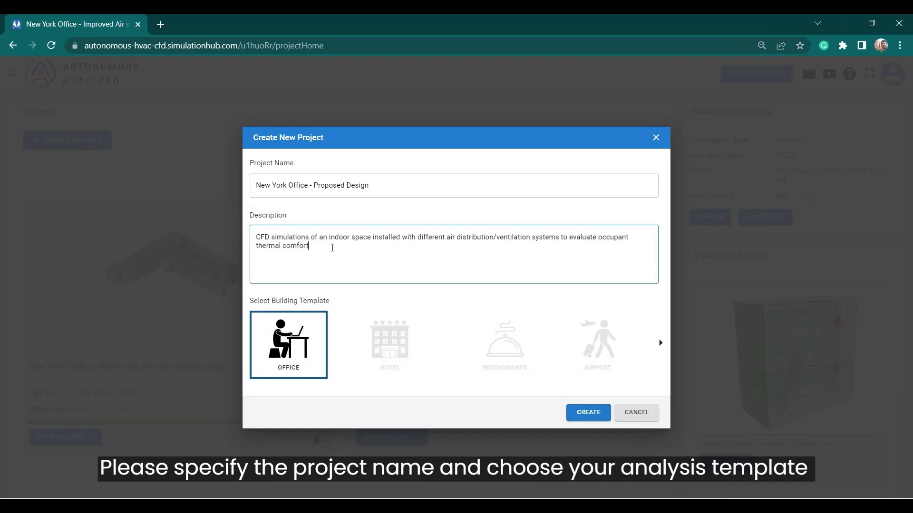
click(297, 334)
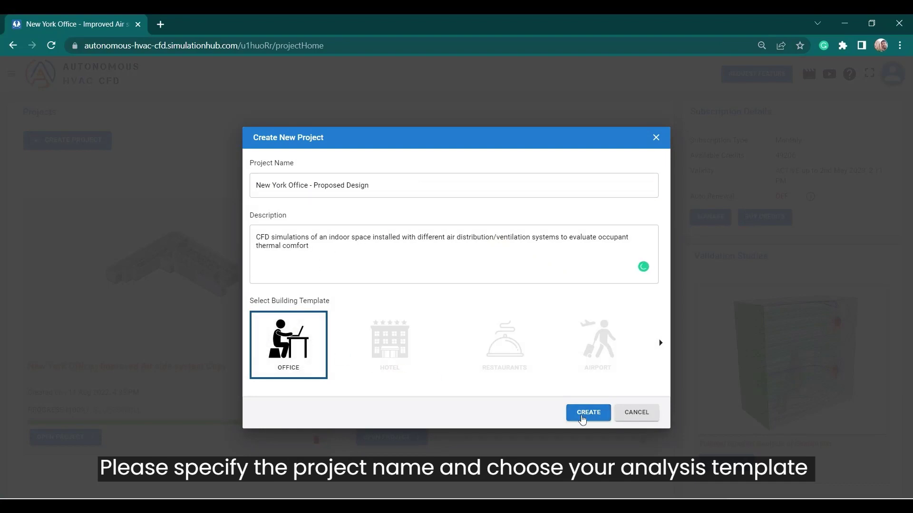
click(581, 413)
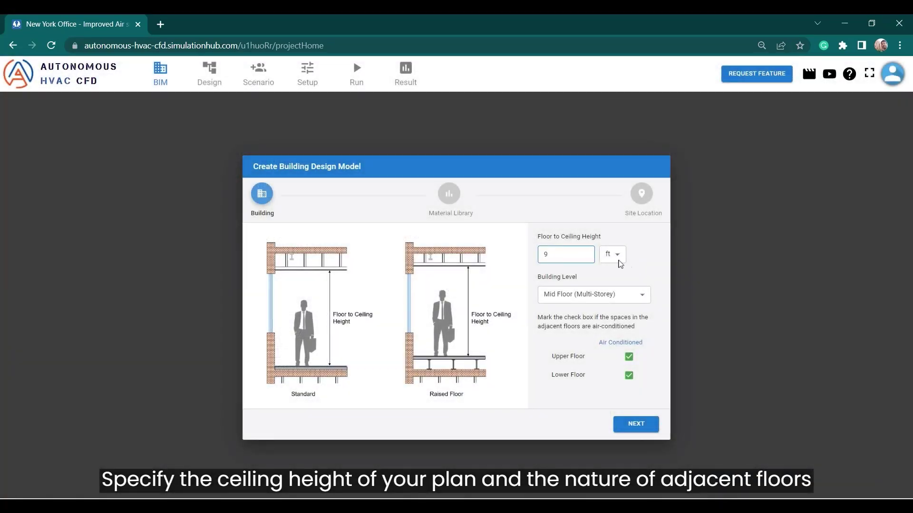
- Set a 9 ft ceiling height and Mid Floor (Multi-Storey) building level
click(620, 297)
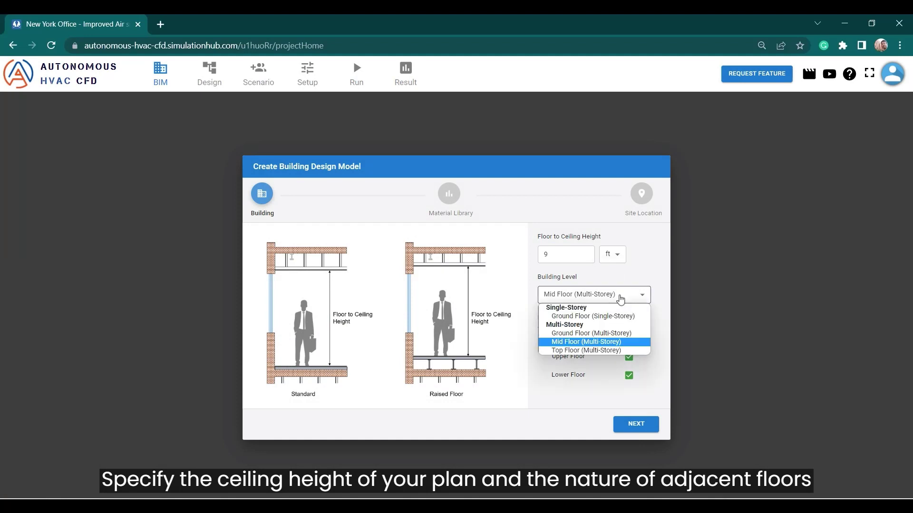
click(616, 342)
click(629, 359)
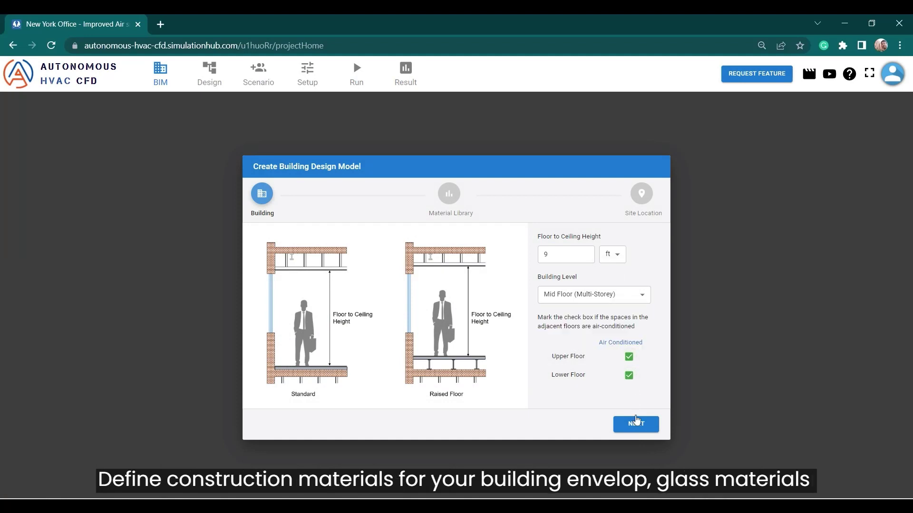
click(637, 422)
- Review the exposed wall, partition, glass, roof/ceiling and floor materials, keeping the defaults
click(447, 269)
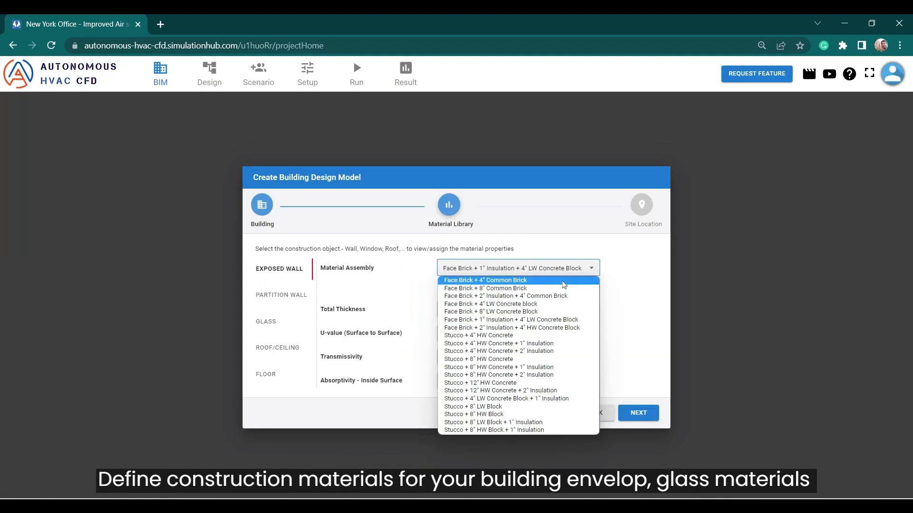
click(407, 305)
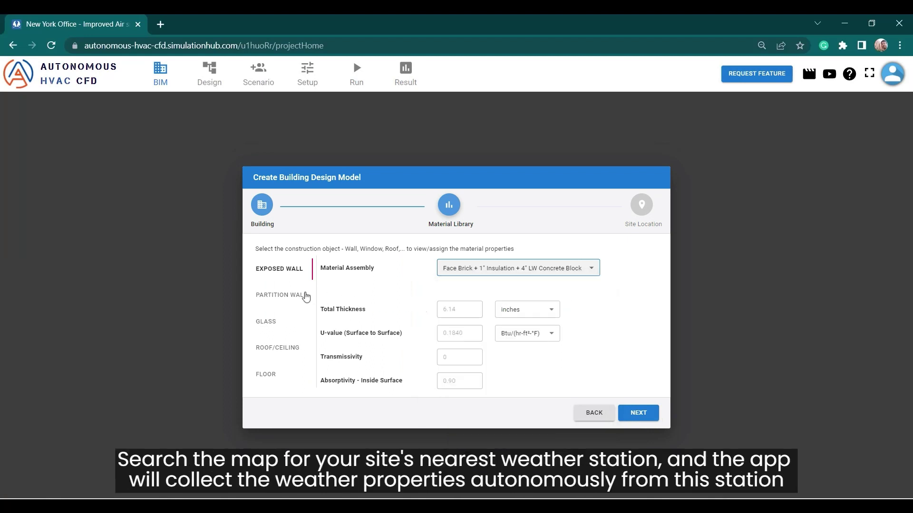
click(262, 295)
click(271, 323)
click(278, 349)
click(277, 374)
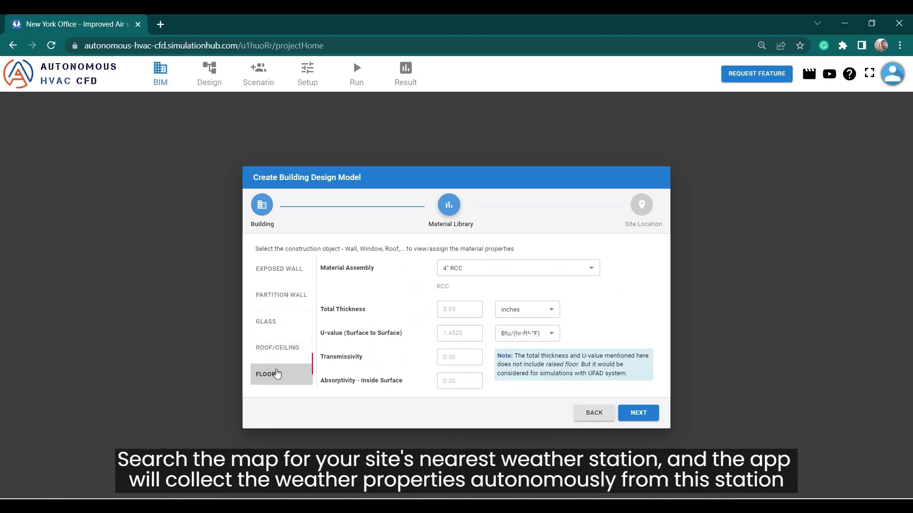
click(281, 274)
click(638, 413)
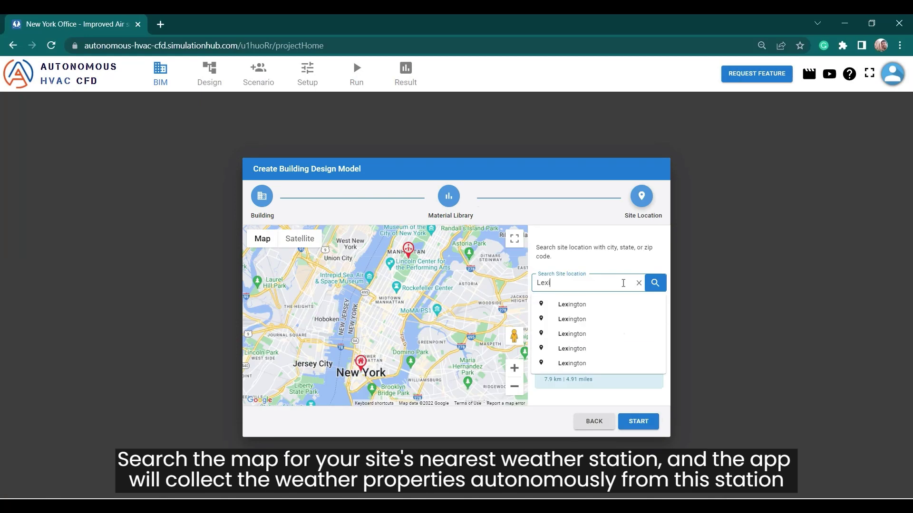
- Set the site to Lexington Avenue, New York and save building north at 90°
text(Avenue)
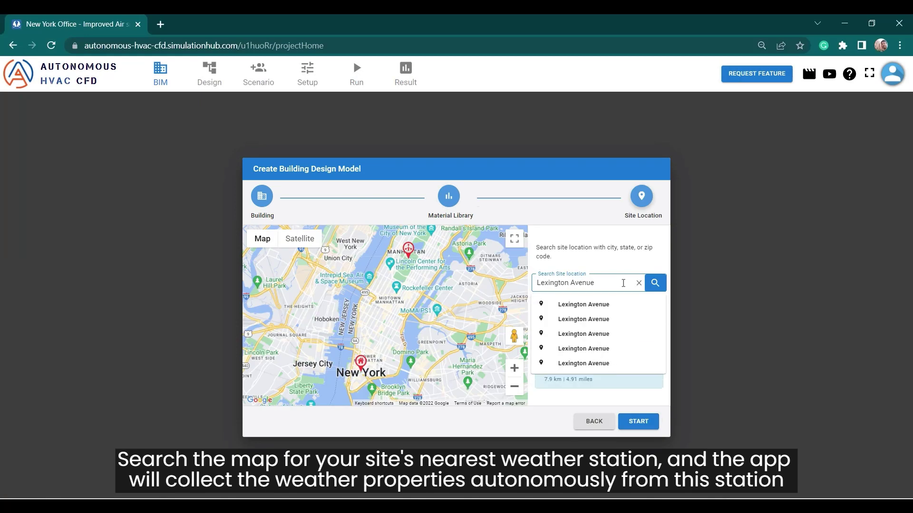
click(584, 304)
click(640, 421)
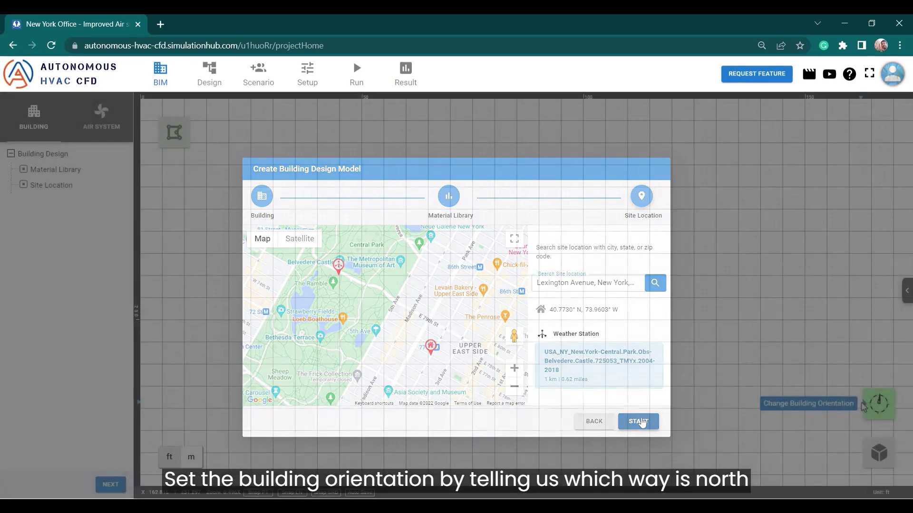
drag(849, 192, 891, 239)
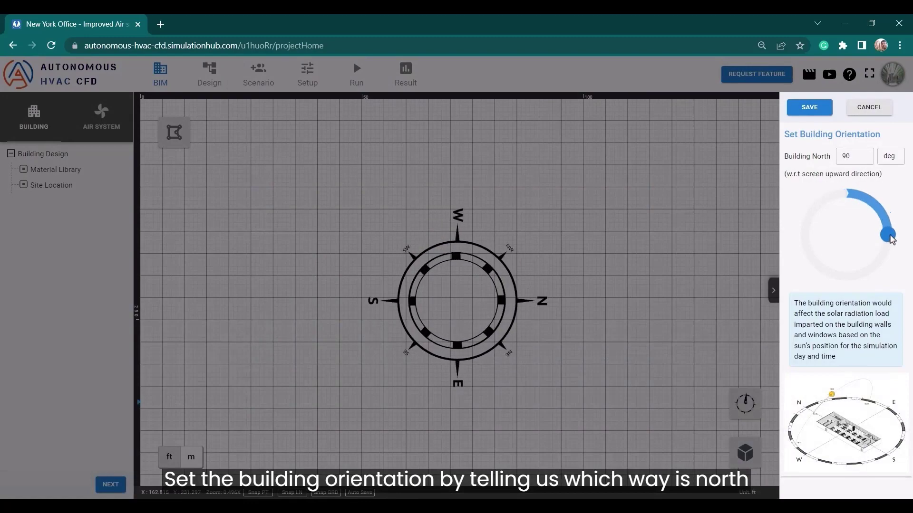
click(827, 114)
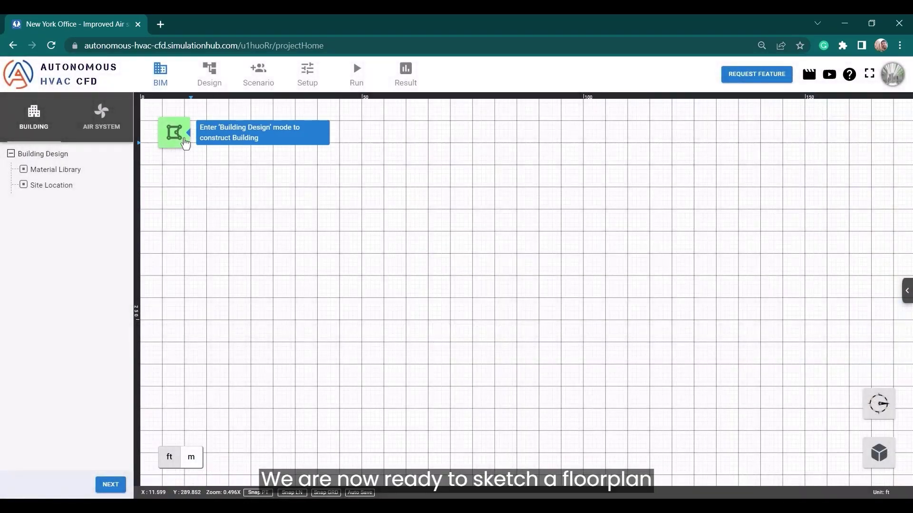
click(184, 140)
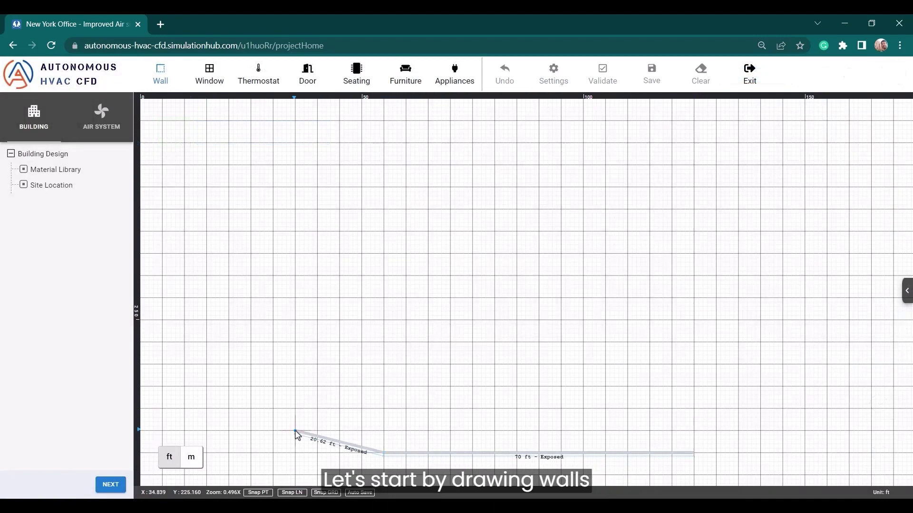
- Finish walling the office rooms and add a window on the bottom 40 ft wall
click(274, 341)
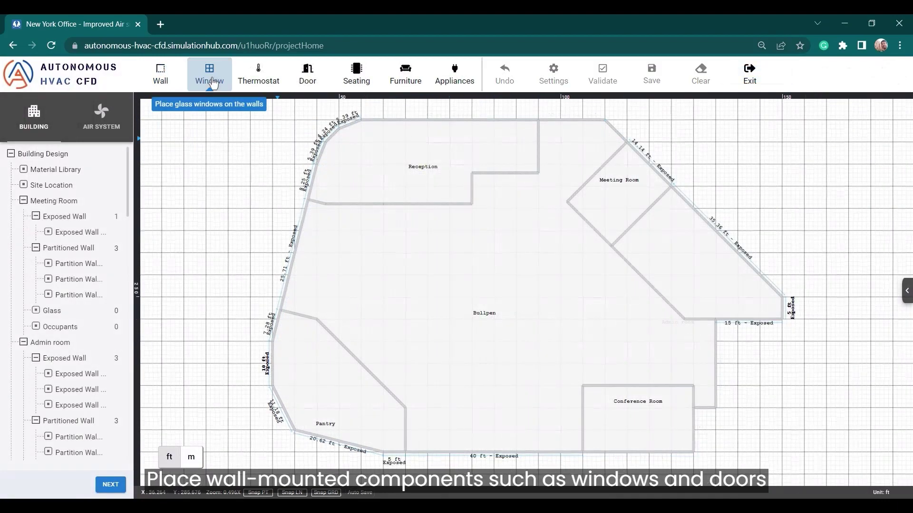
click(449, 454)
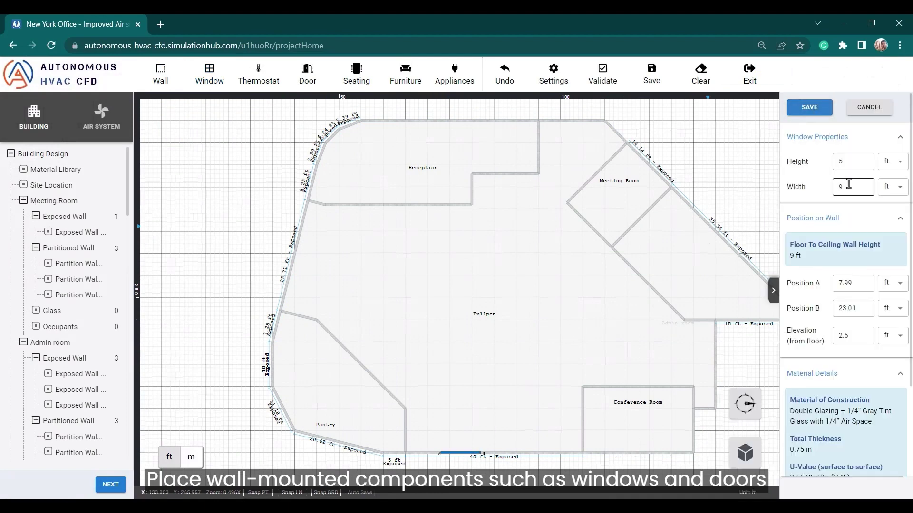
click(822, 109)
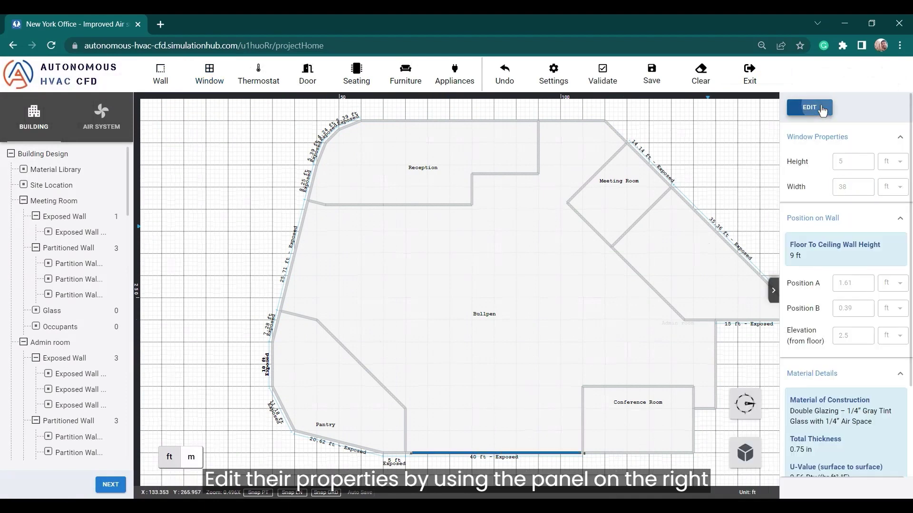
click(774, 291)
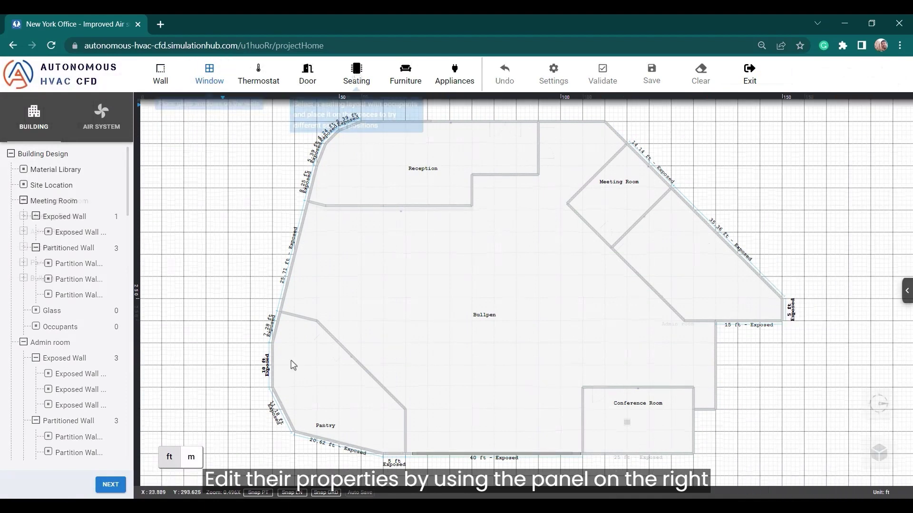
click(356, 74)
- Place a reception desk in the Reception room
scroll(617, 171, down, 3)
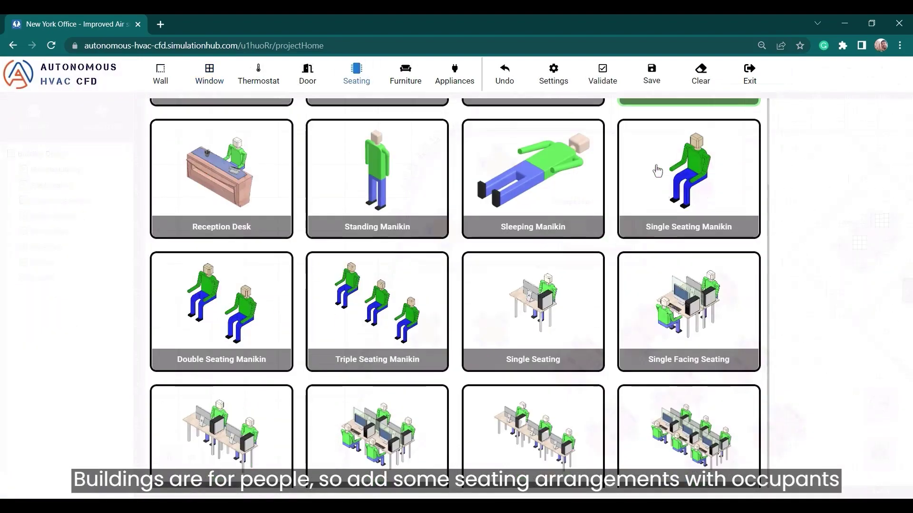
click(660, 172)
scroll(660, 172, up, 3)
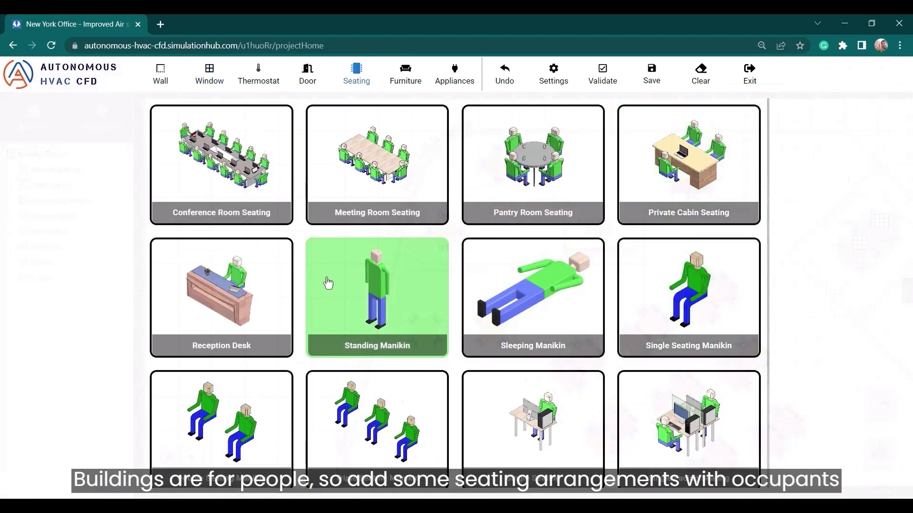
click(266, 285)
click(505, 165)
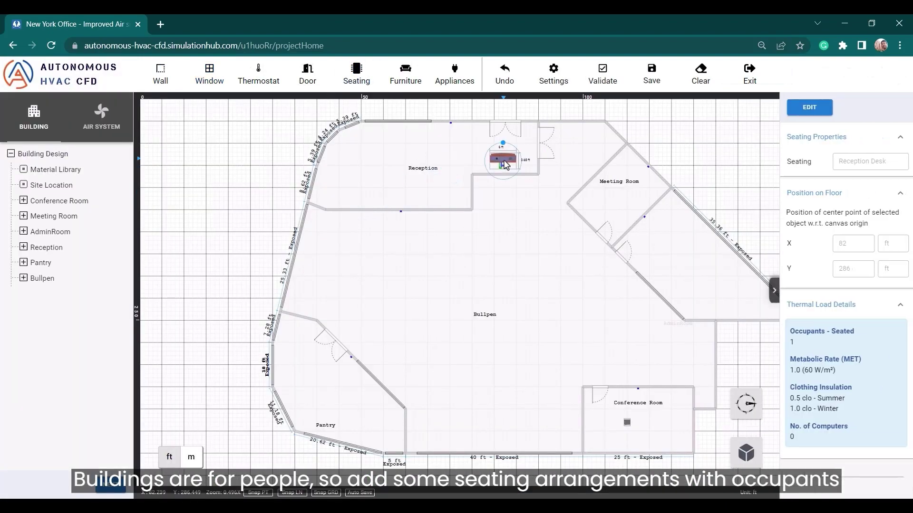
- Place the Meeting Room seating layout and a U-shaped sofa in Reception
click(354, 82)
click(380, 161)
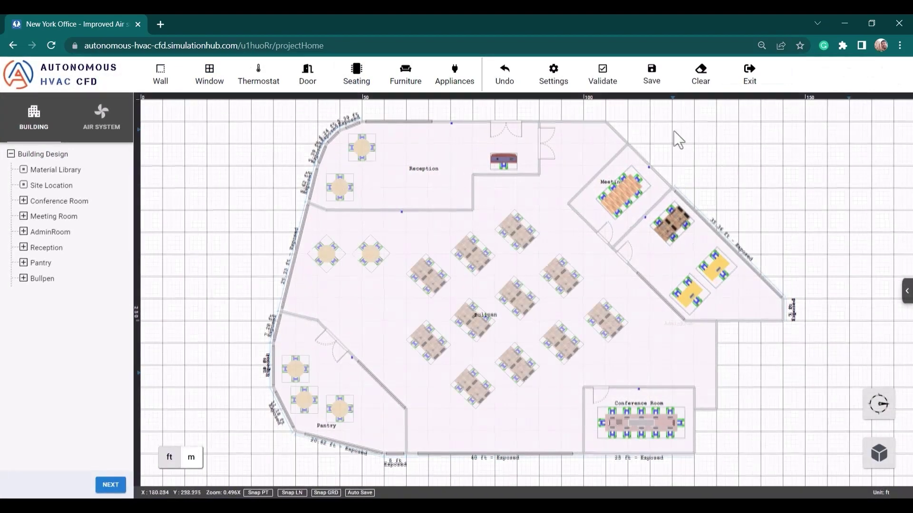
click(405, 73)
click(534, 161)
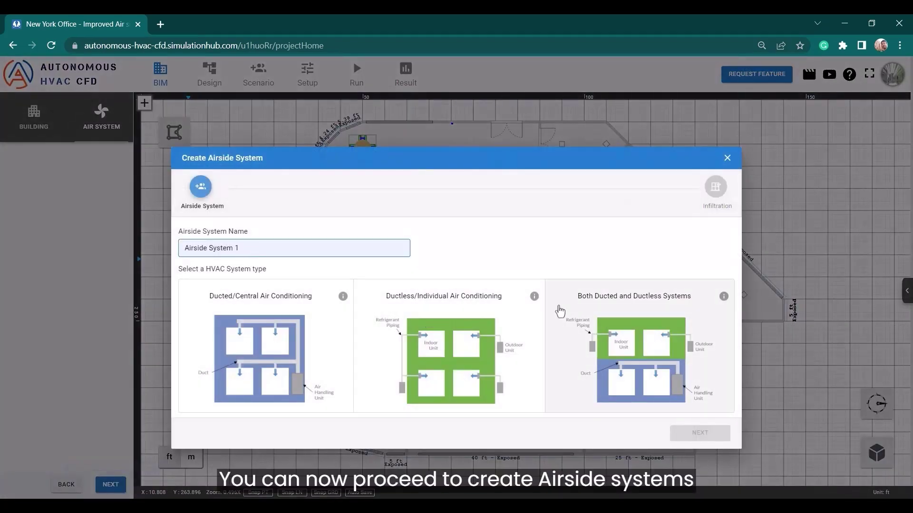
- Create Airside System 1 mixing ducted and ductless types, with air change infiltration
click(654, 383)
click(686, 433)
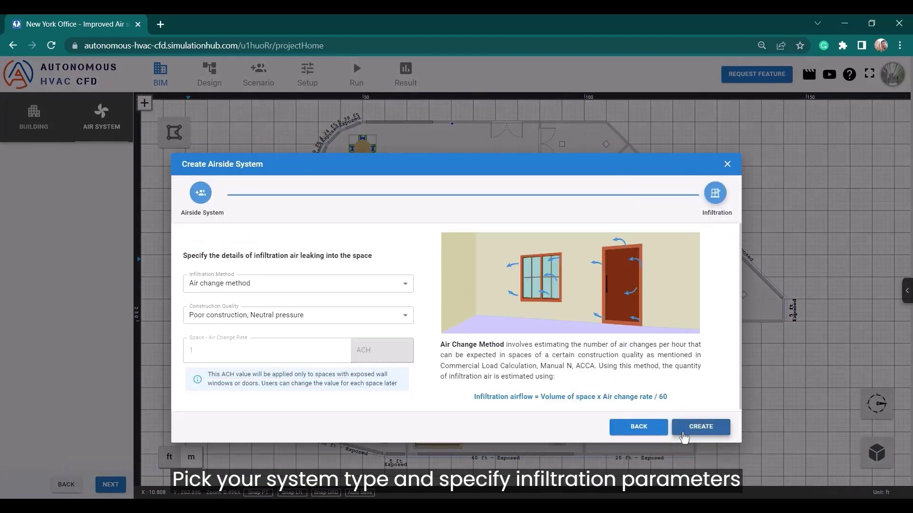
click(407, 286)
click(407, 286)
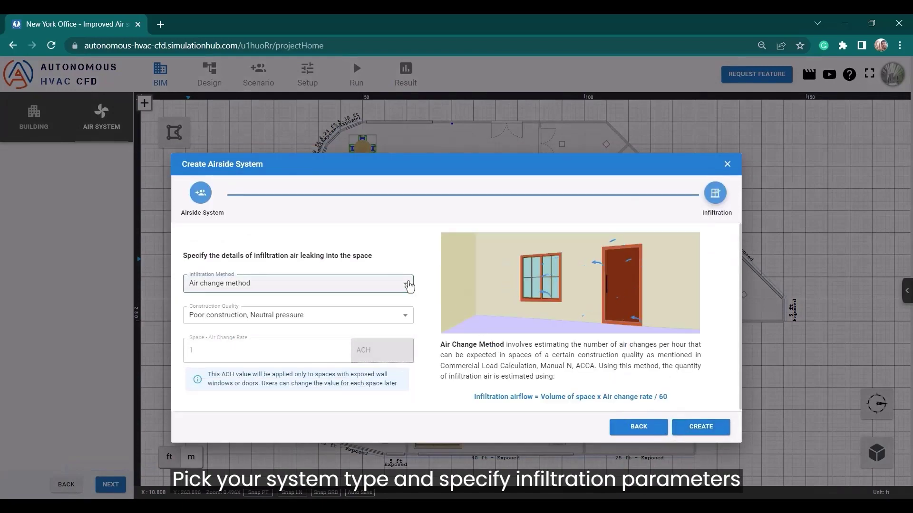
click(407, 316)
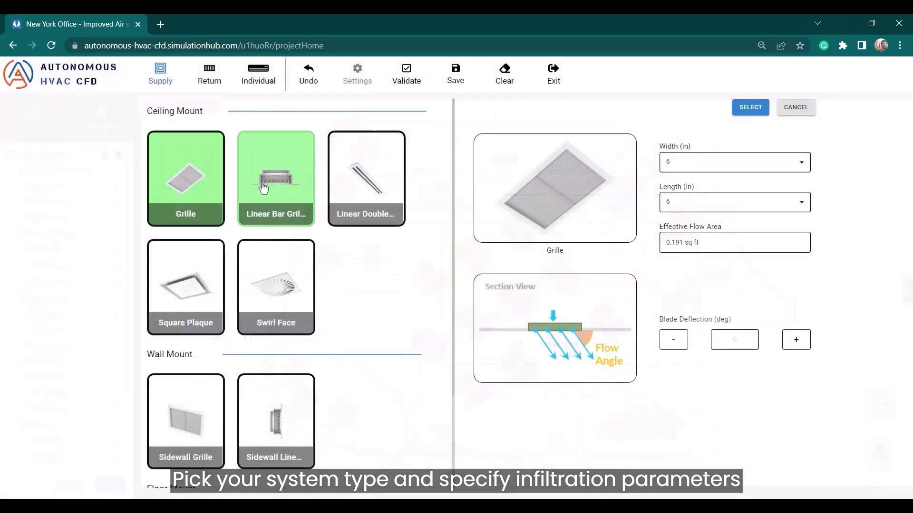
- Place Square Plaque supply terminals across the floor plan
click(274, 178)
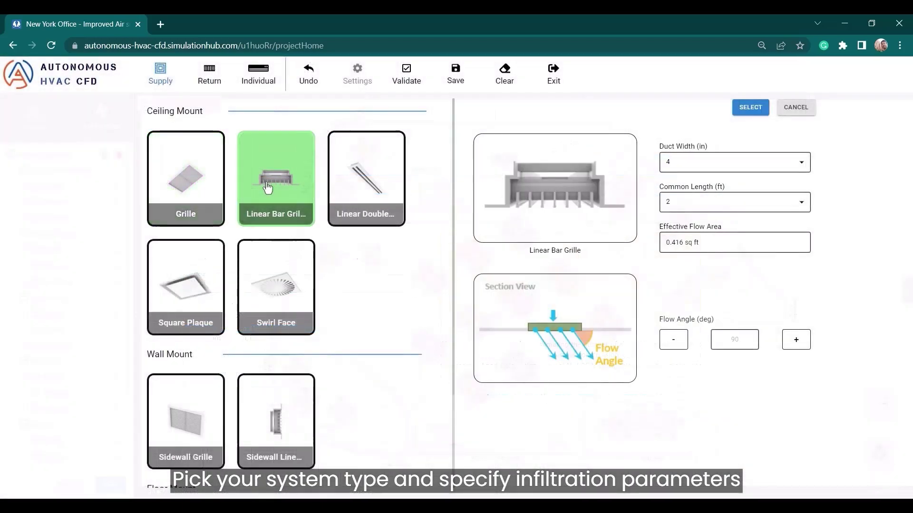
click(349, 189)
click(185, 288)
scroll(228, 285, down, 3)
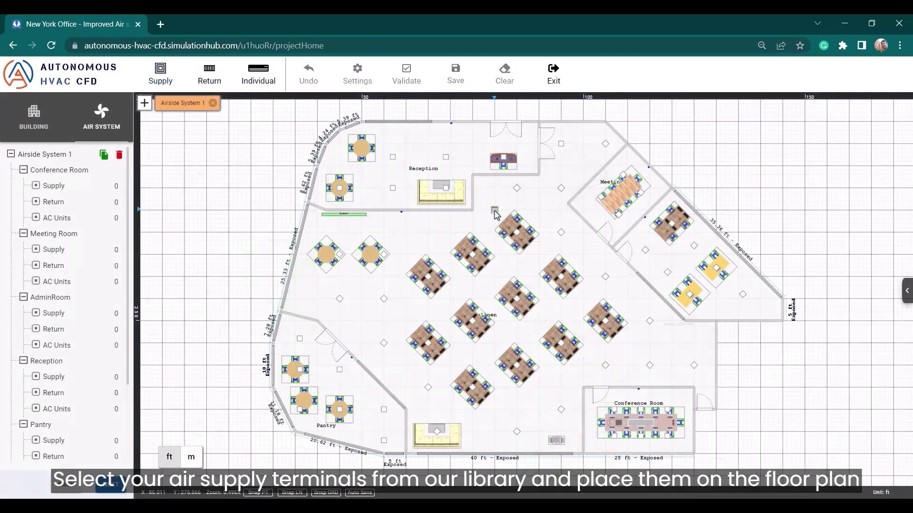
click(495, 212)
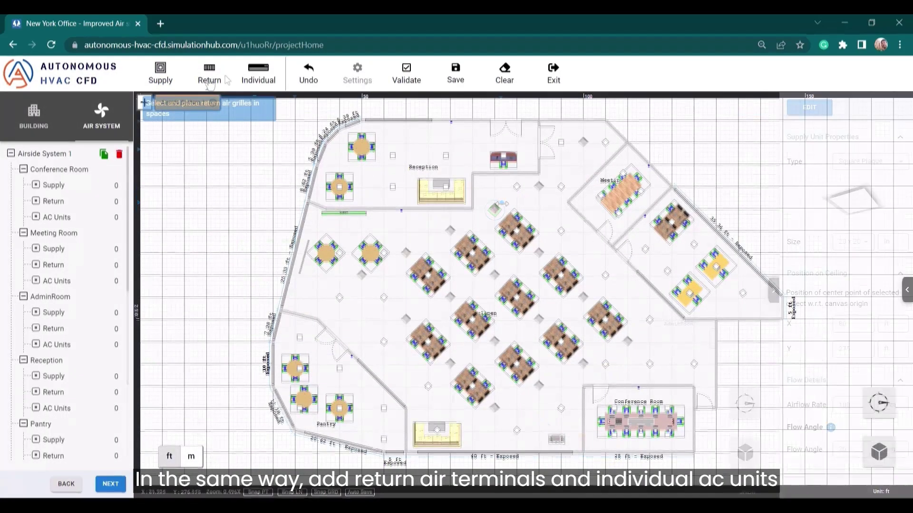
- Place Grille return terminals and Split AC units, then add Airside Systems 2 and 3
click(210, 76)
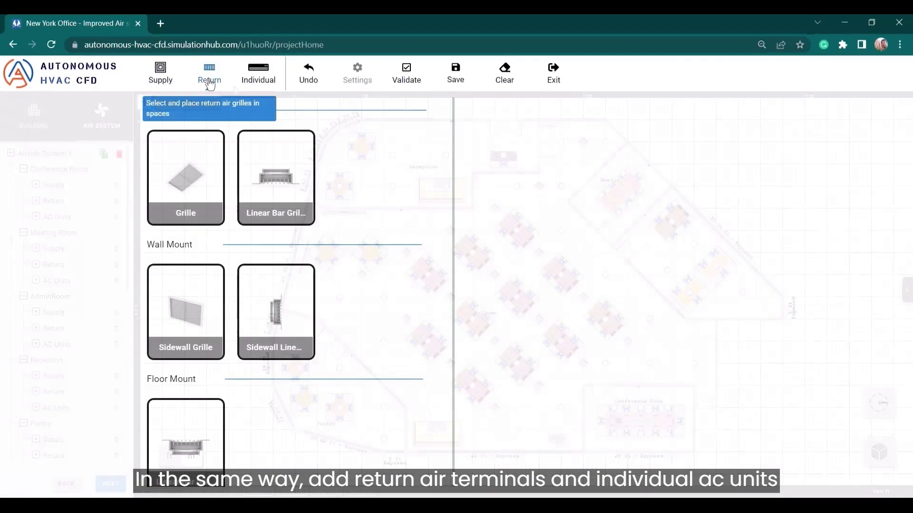
click(185, 163)
click(749, 106)
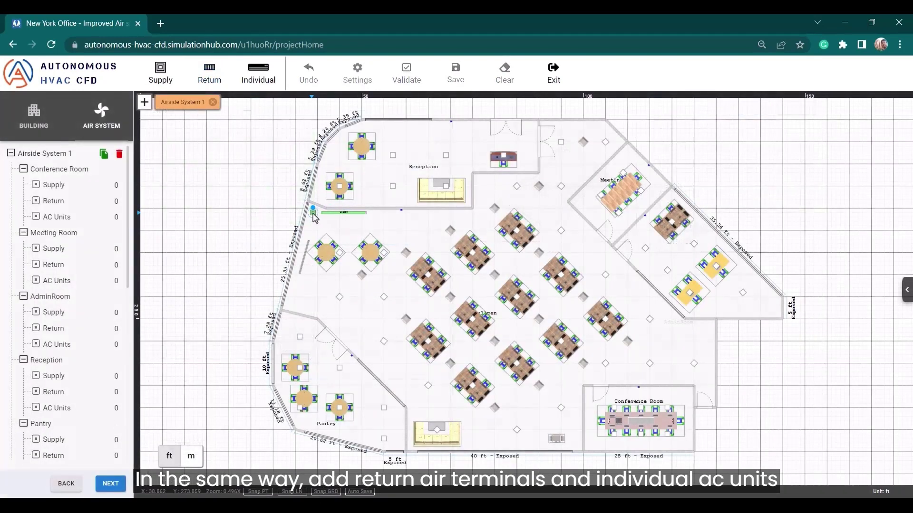
click(258, 74)
click(192, 388)
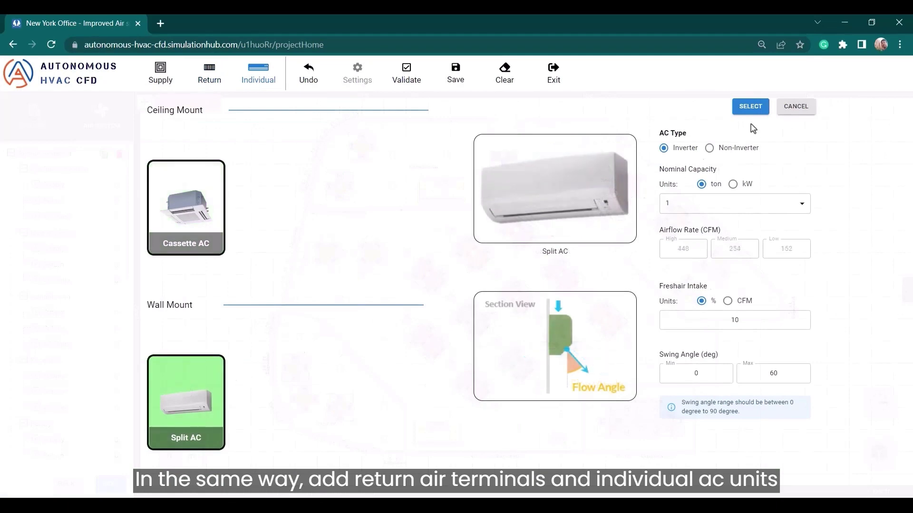
click(249, 108)
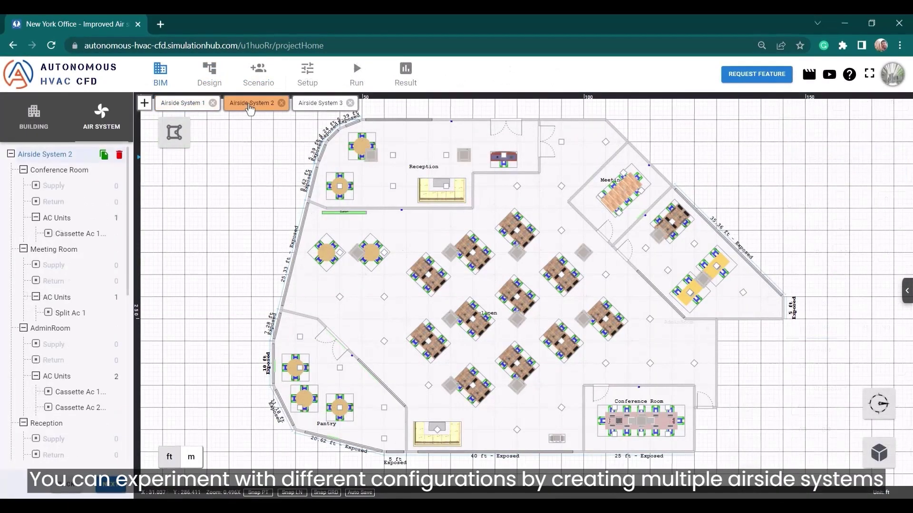
click(316, 105)
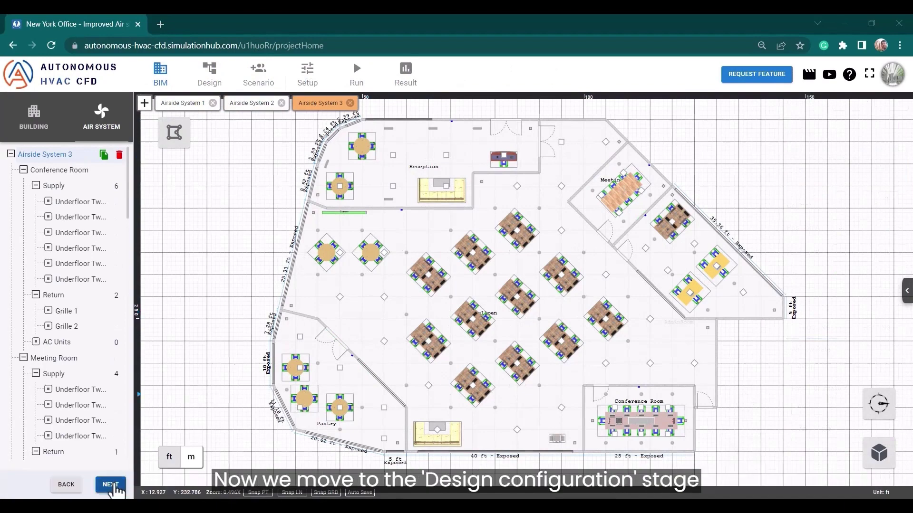
- Create the VAV Overhead Design configuration using Airside System 1 and Single Zone VAV ducted cooling
click(111, 485)
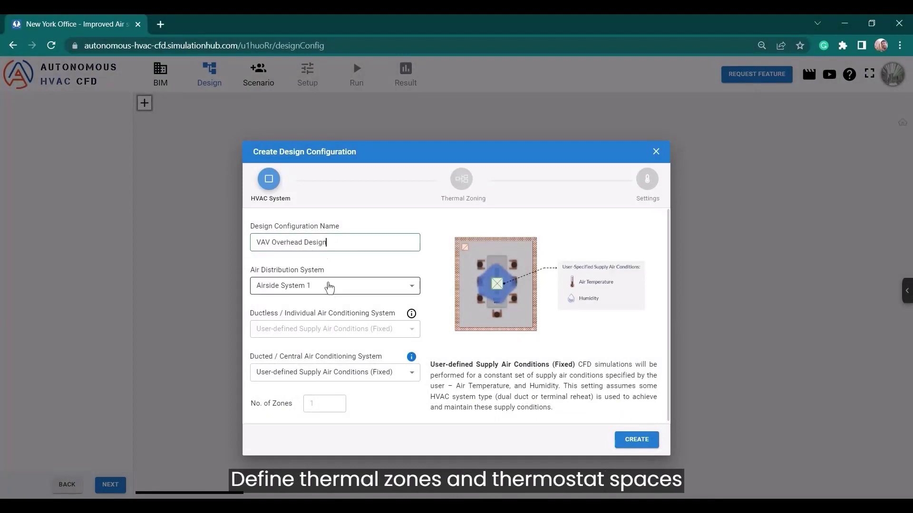
click(329, 287)
click(323, 299)
click(341, 375)
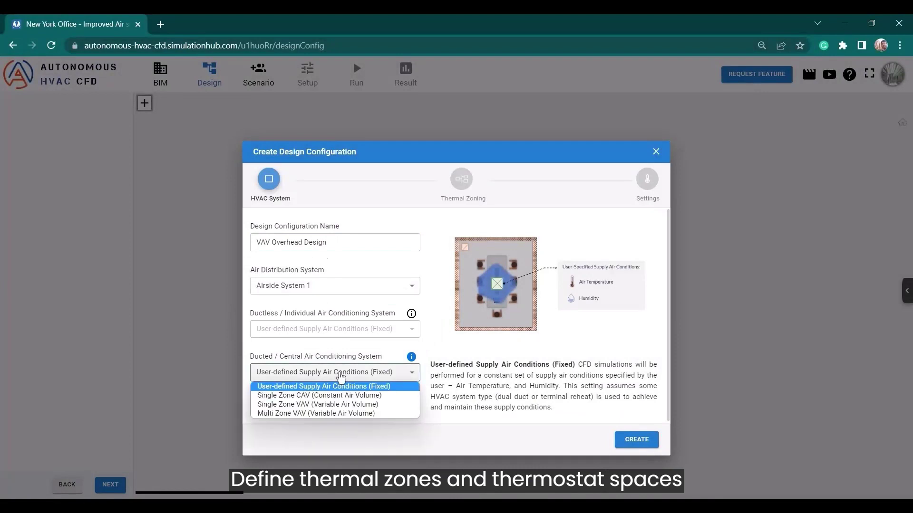
click(322, 405)
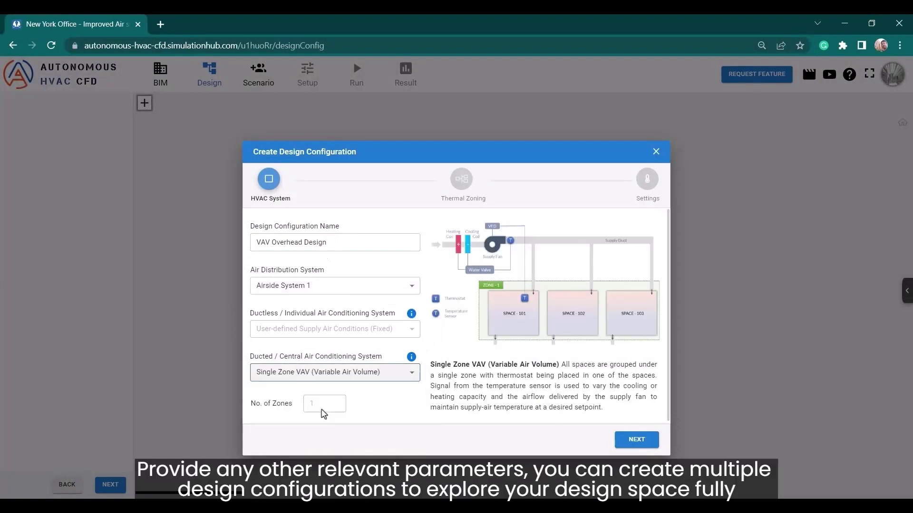
click(619, 444)
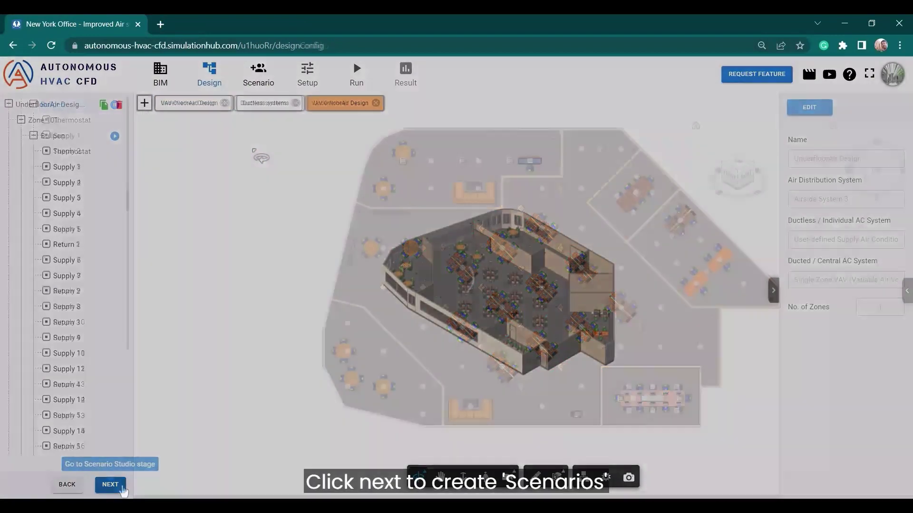
click(110, 484)
- Create the full-occupancy 'Summer - Design load' scenario on the ASHRAE design cooling 1.0% day
click(342, 231)
text(Summer )
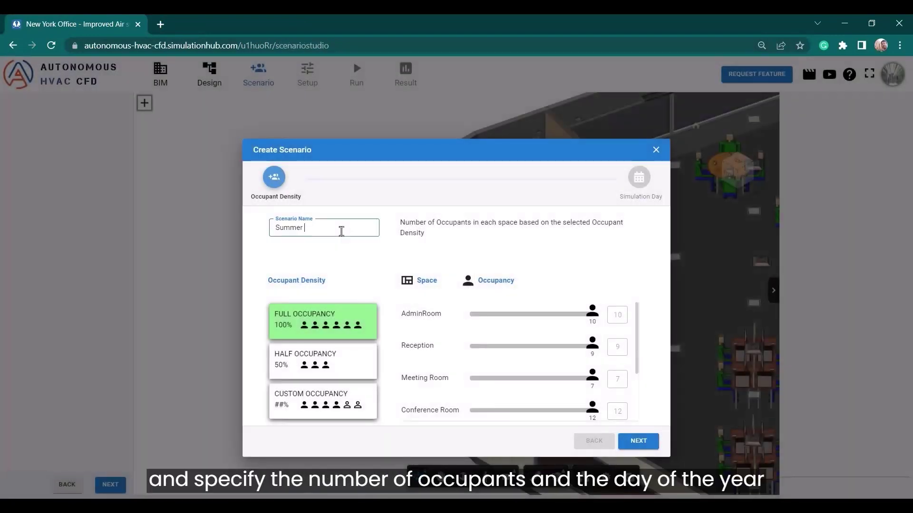
text(- Design load)
click(638, 441)
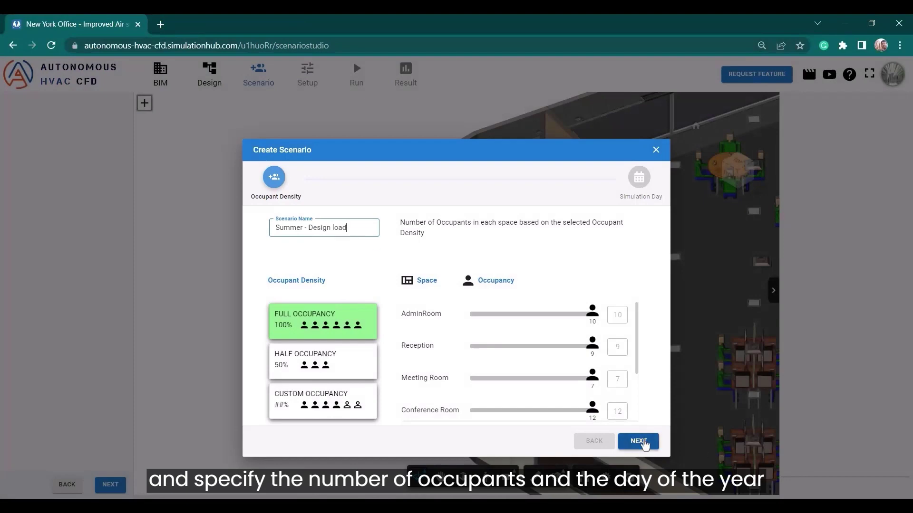
click(451, 266)
click(452, 287)
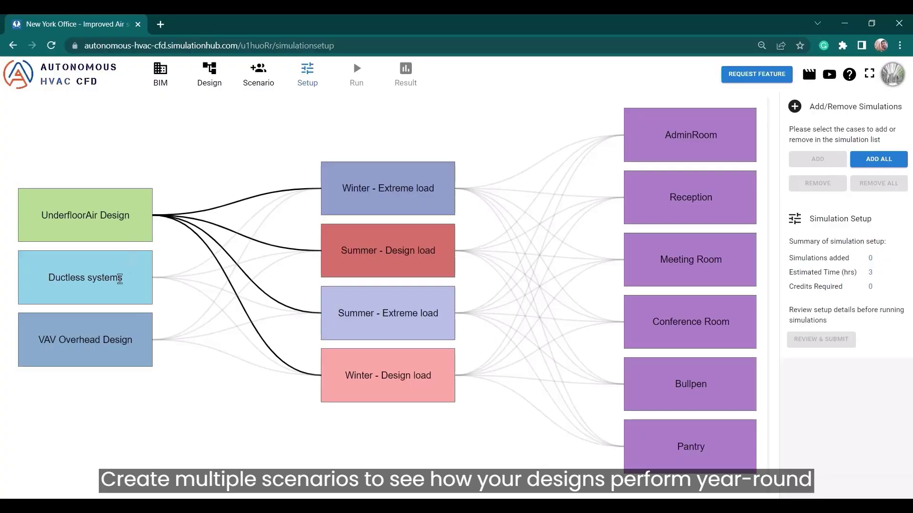
- Add all 72 simulation cases and review them in the Simulation Details table
click(86, 340)
click(387, 187)
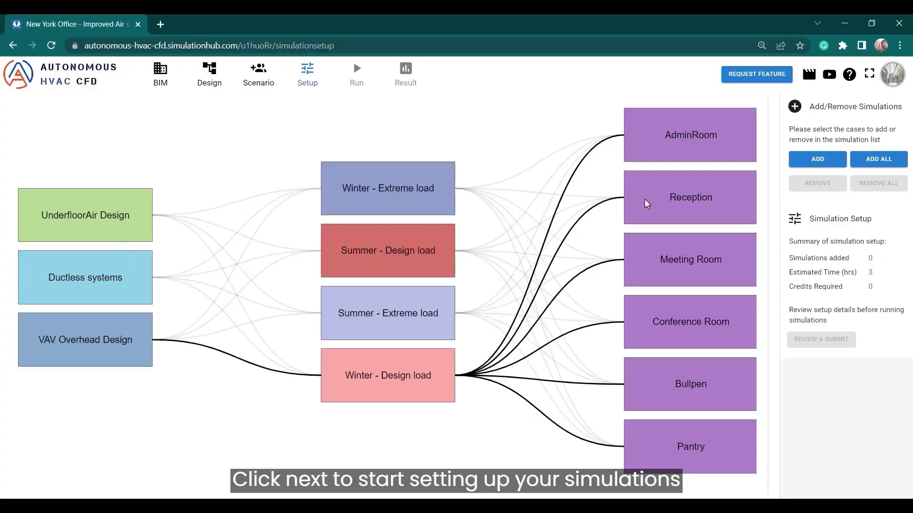
click(876, 159)
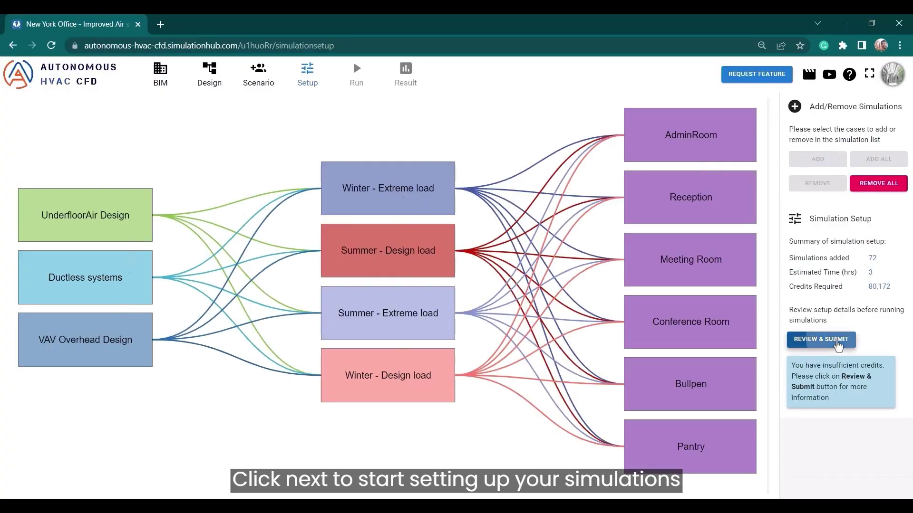
click(821, 340)
scroll(730, 212, down, 10)
scroll(726, 267, down, 20)
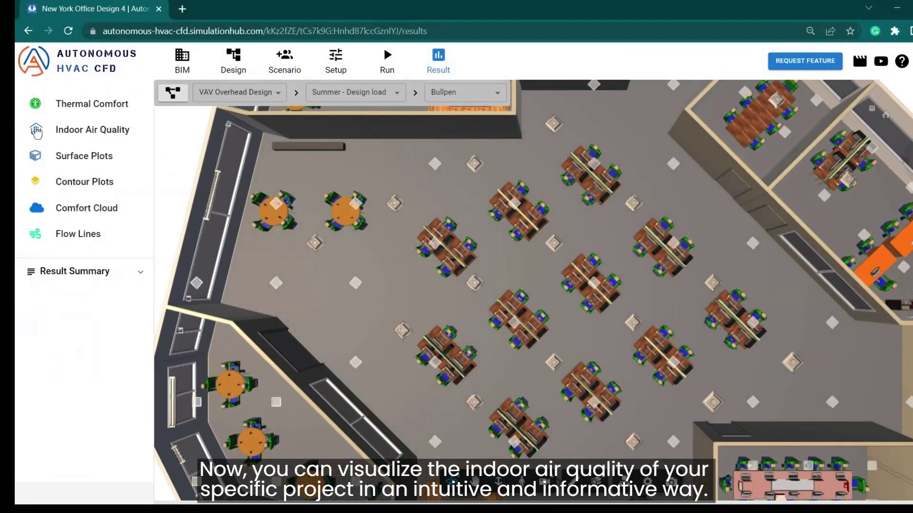
- Show the thermal comfort results with occupant surface plots coloured by PMV
click(46, 112)
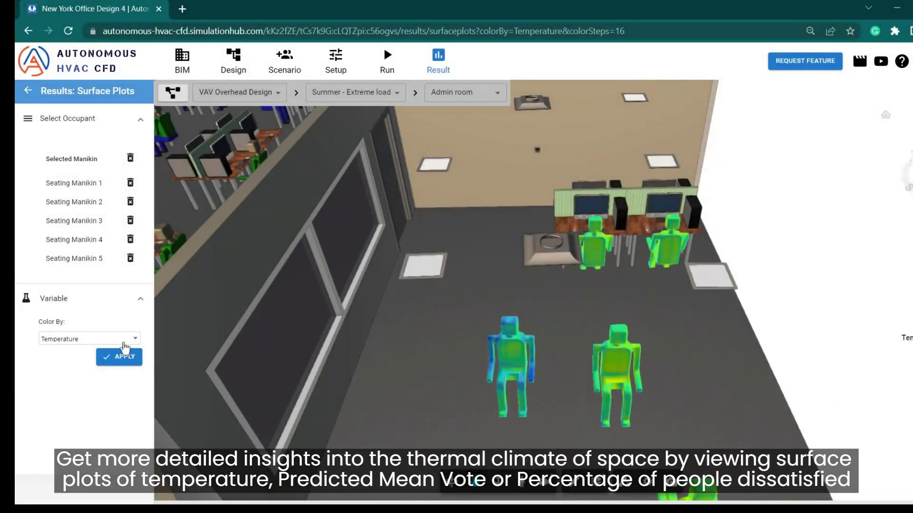
click(128, 340)
click(124, 359)
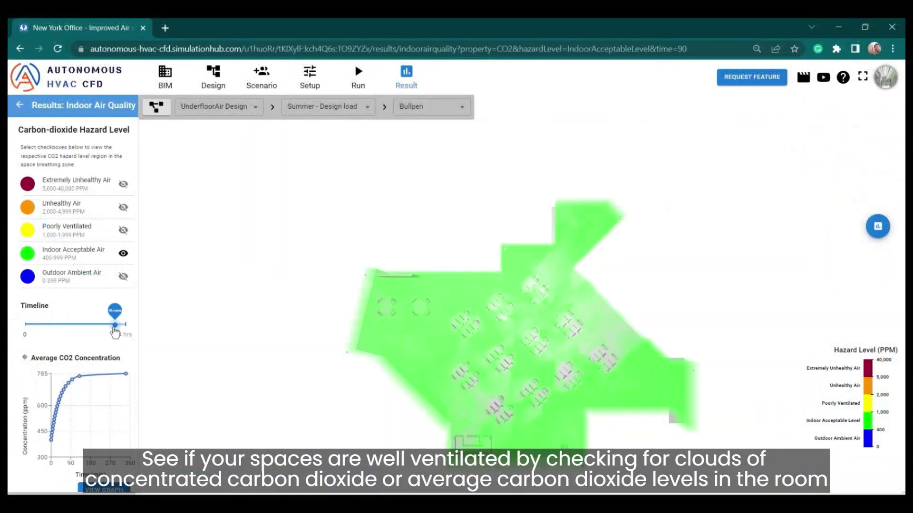
- Show the CO2 cloud at 4 hrs with the poorly ventilated region, viewed from a low oblique angle
drag(114, 328, 125, 325)
click(124, 231)
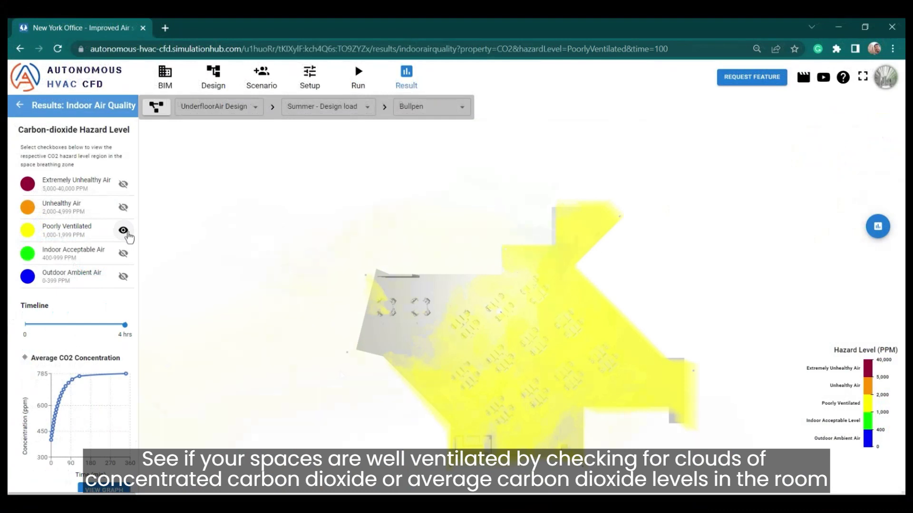
drag(190, 304, 386, 352)
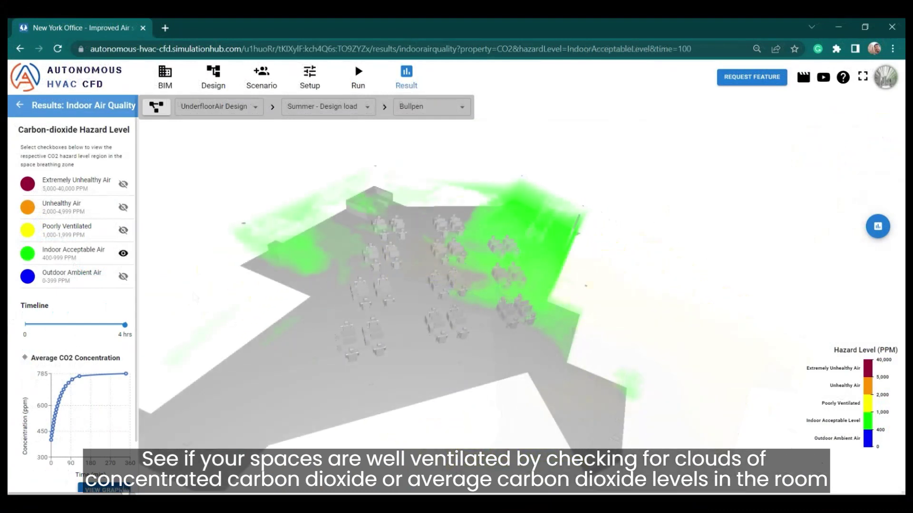
- Open the CO2-over-time graph, then section the velocity contour along Y at 35
click(125, 489)
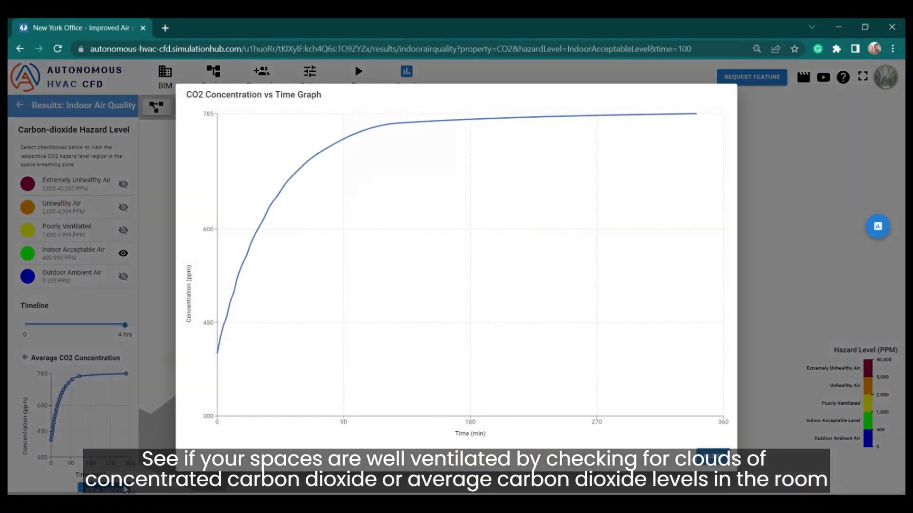
mouse_move(220, 352)
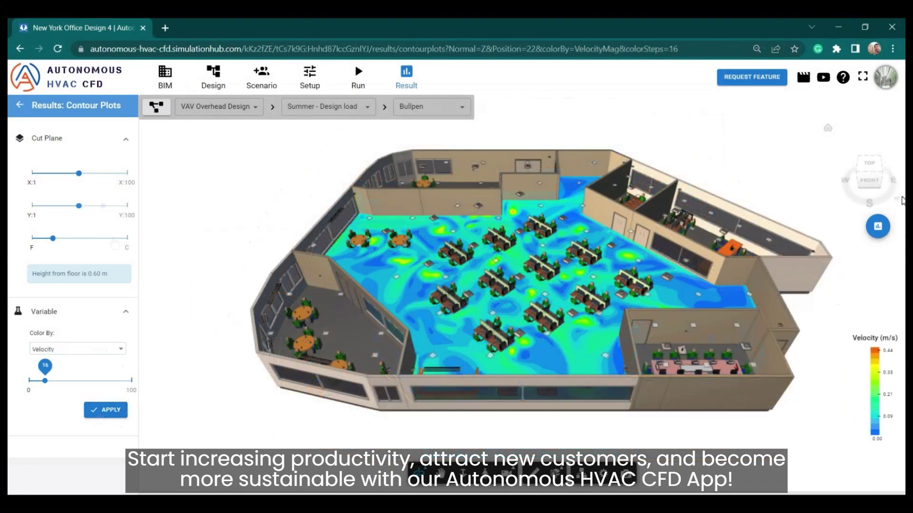
click(93, 205)
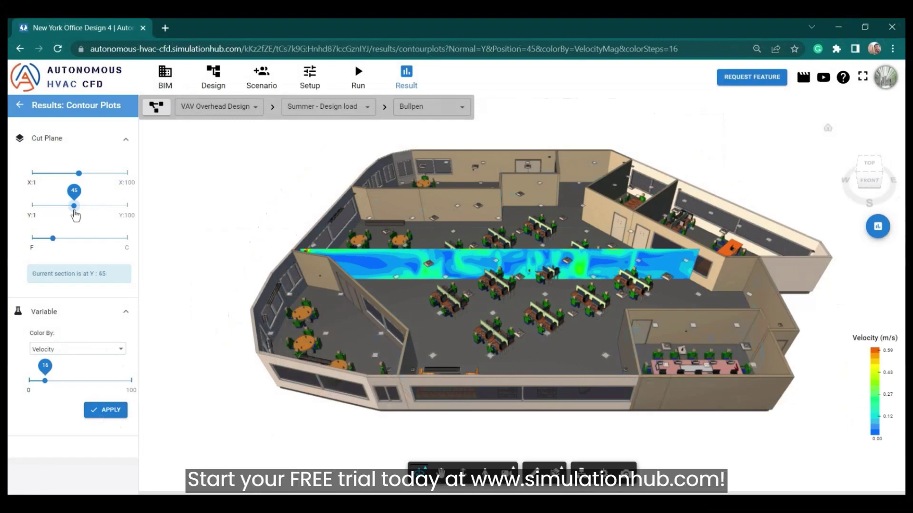
drag(75, 212, 66, 212)
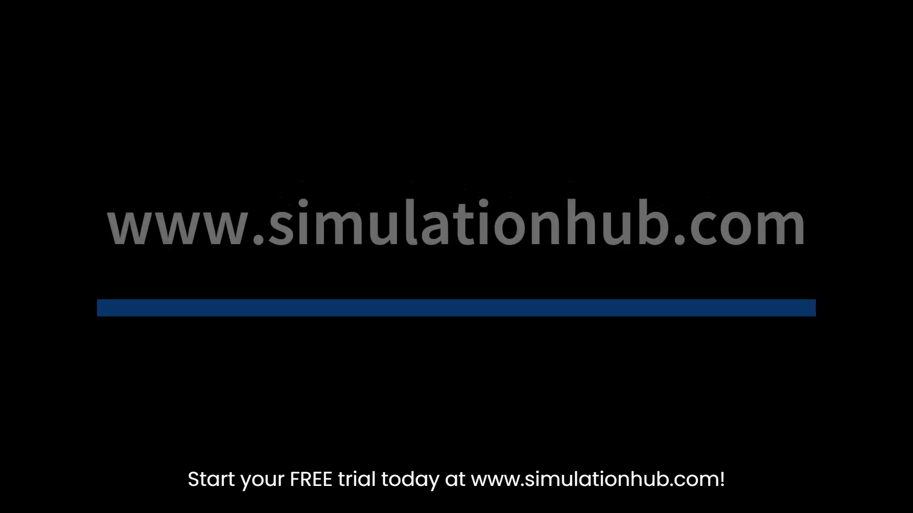